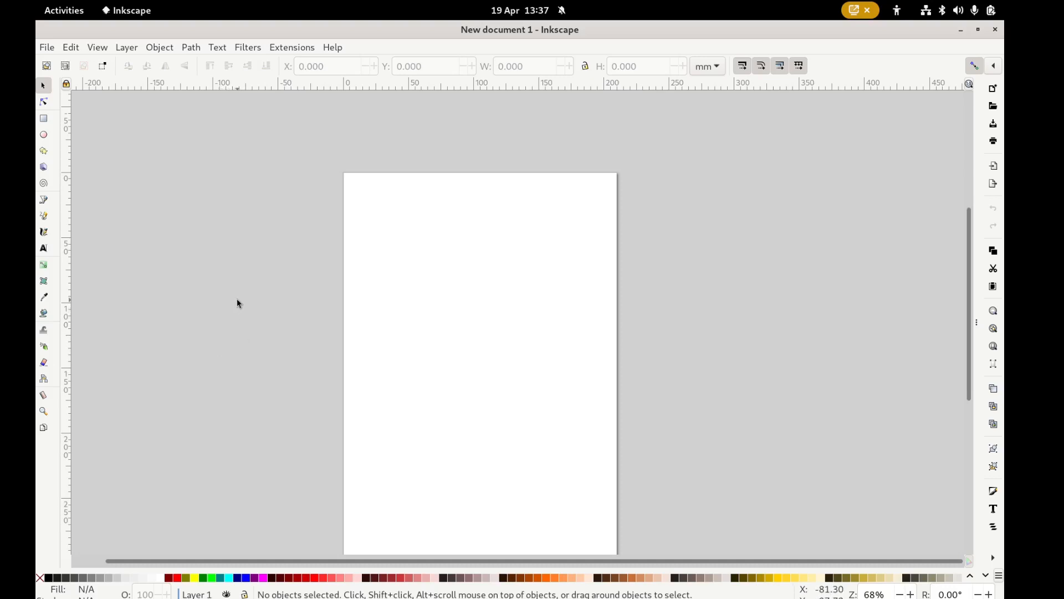
# Set the document's page size to 800 px wide and 600 px high in the document properties
pyautogui.scroll(-2, 238, 306)
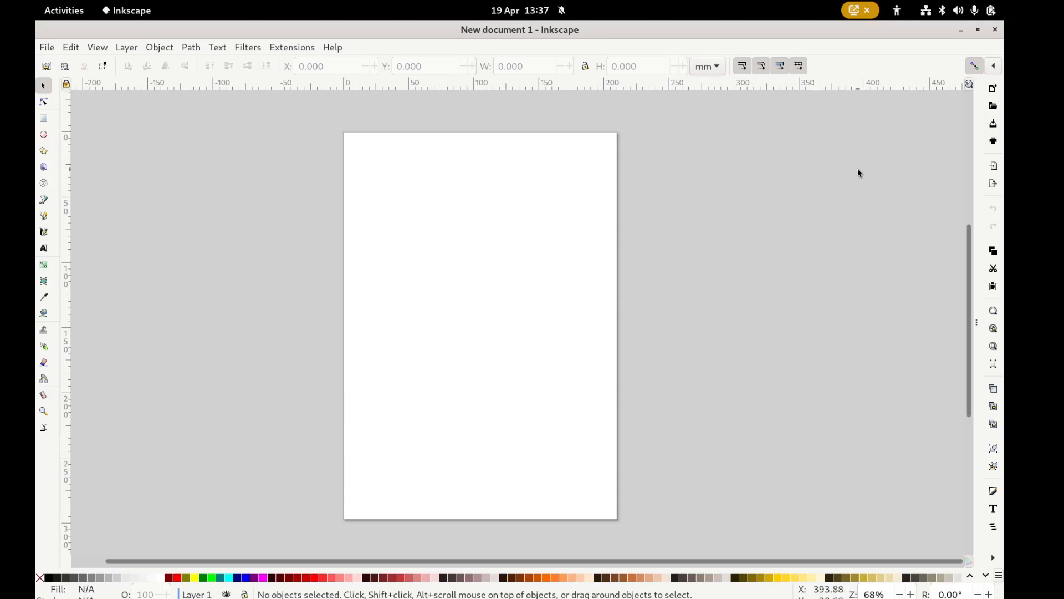
pyautogui.click(976, 322)
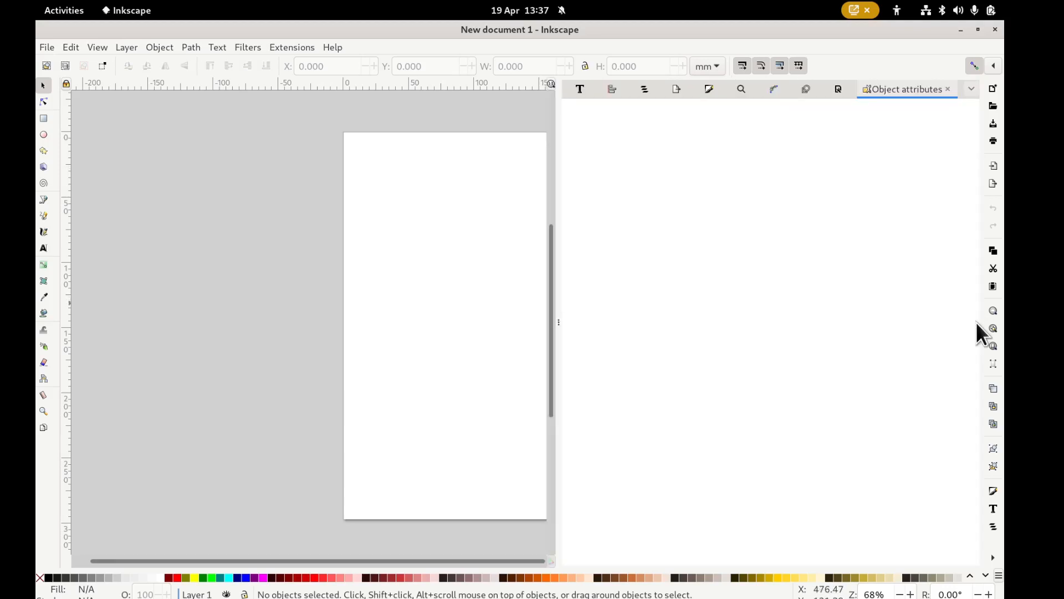
pyautogui.moveTo(468, 250); pyautogui.dragTo(331, 250)
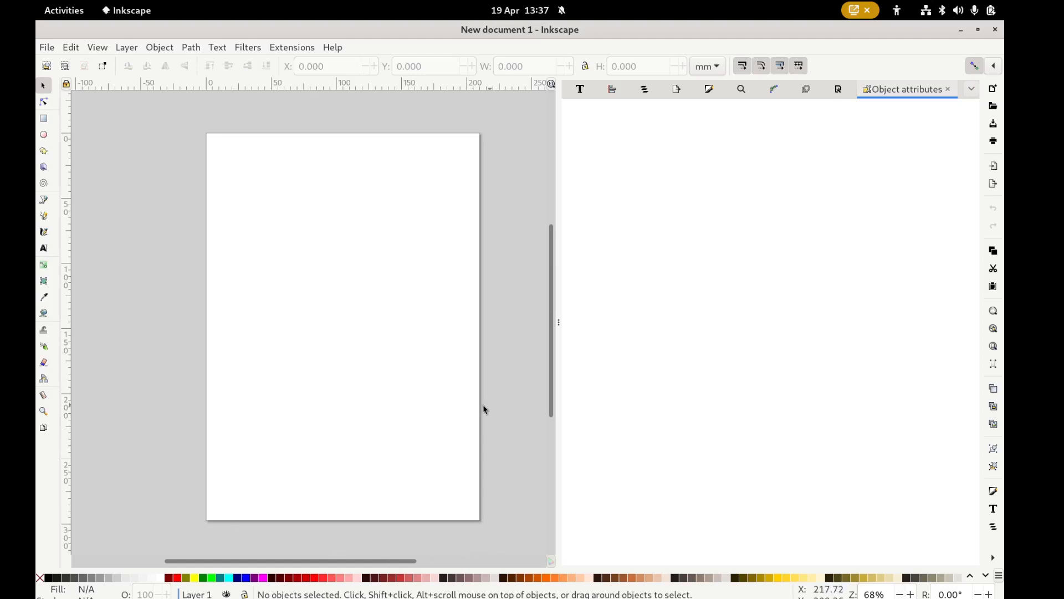
pyautogui.click(970, 89)
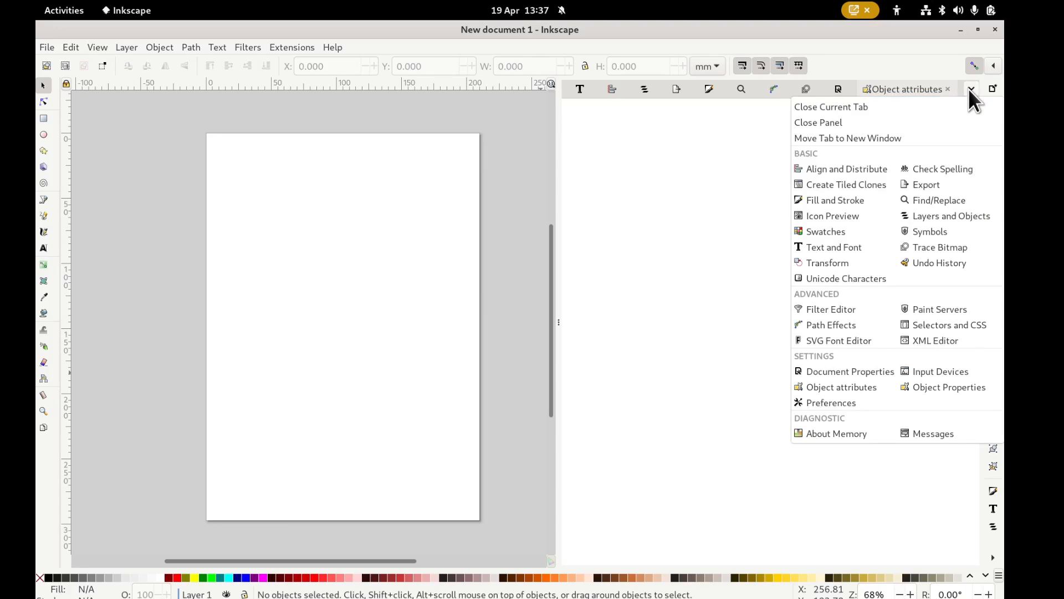
pyautogui.click(877, 374)
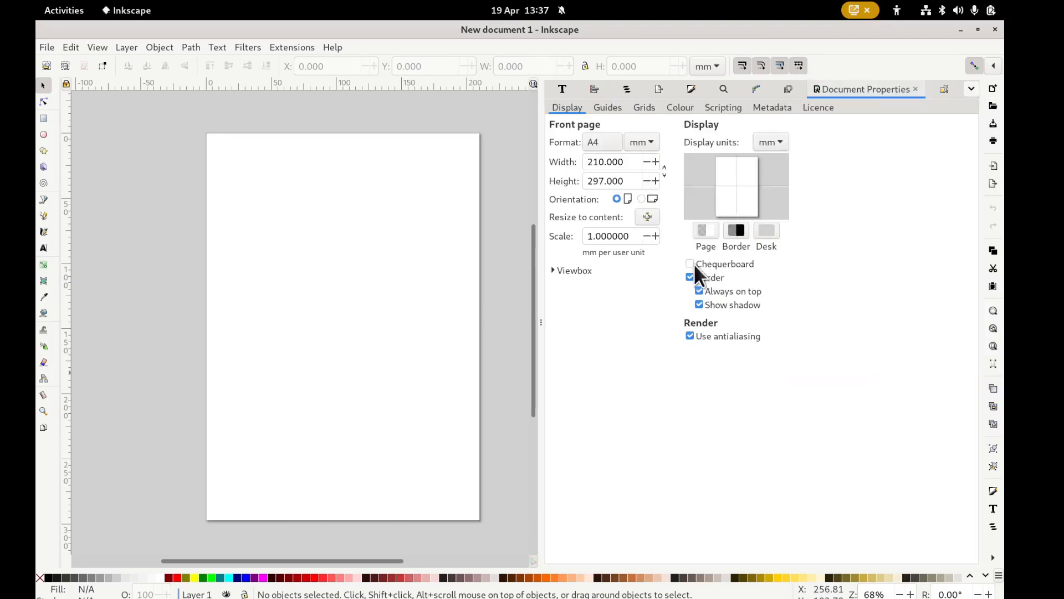
pyautogui.click(644, 142)
pyautogui.click(640, 161)
pyautogui.doubleClick(618, 161)
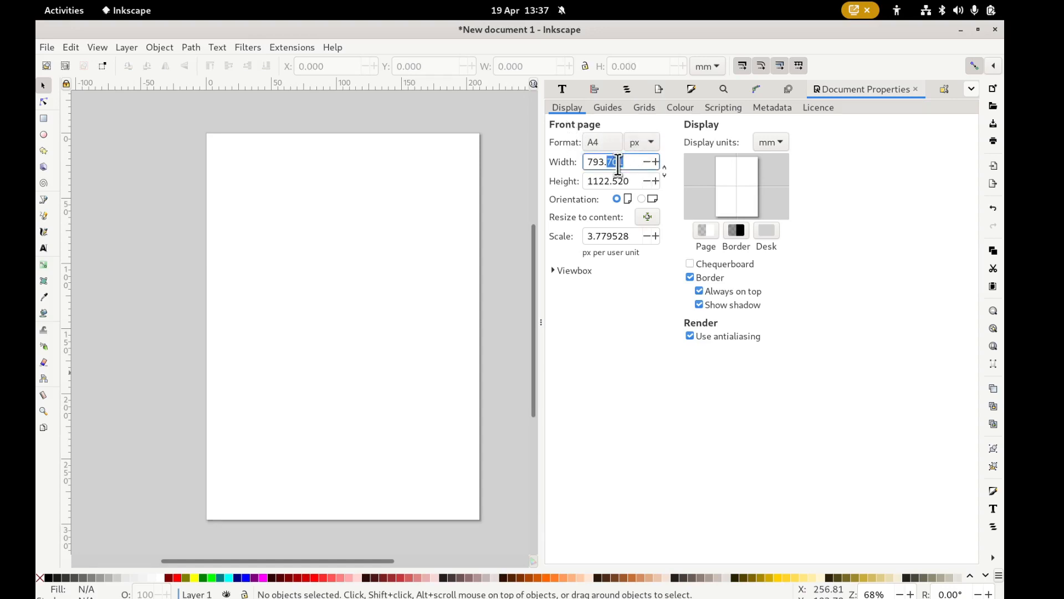
pyautogui.write('800')
pyautogui.press('Tab')
pyautogui.write('600')
pyautogui.press('Return')
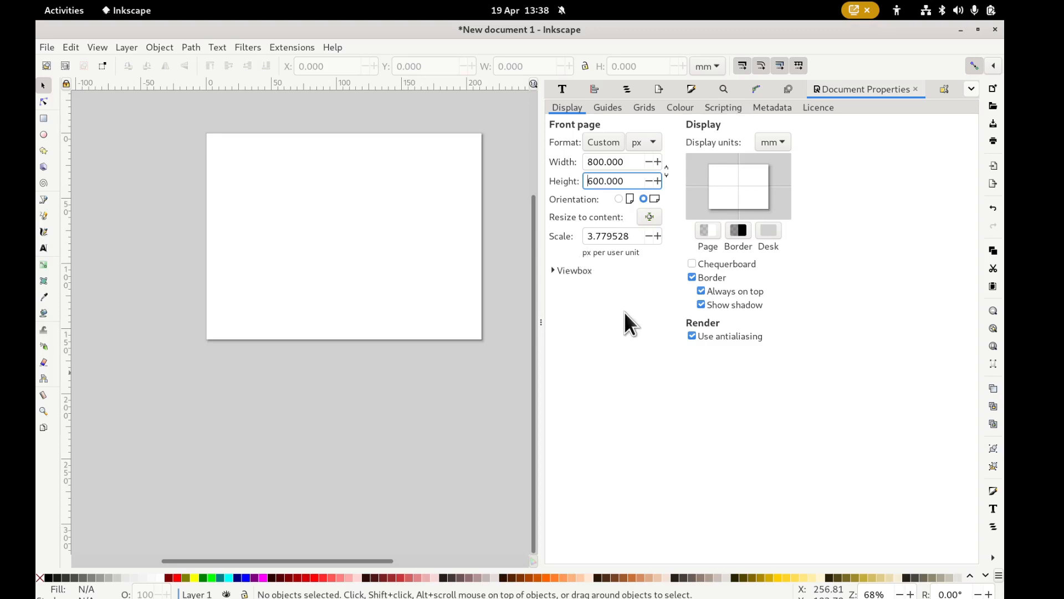
# Make the page's white background opaque by raising its alpha in the background colour settings
pyautogui.moveTo(513, 235); pyautogui.dragTo(490, 294)
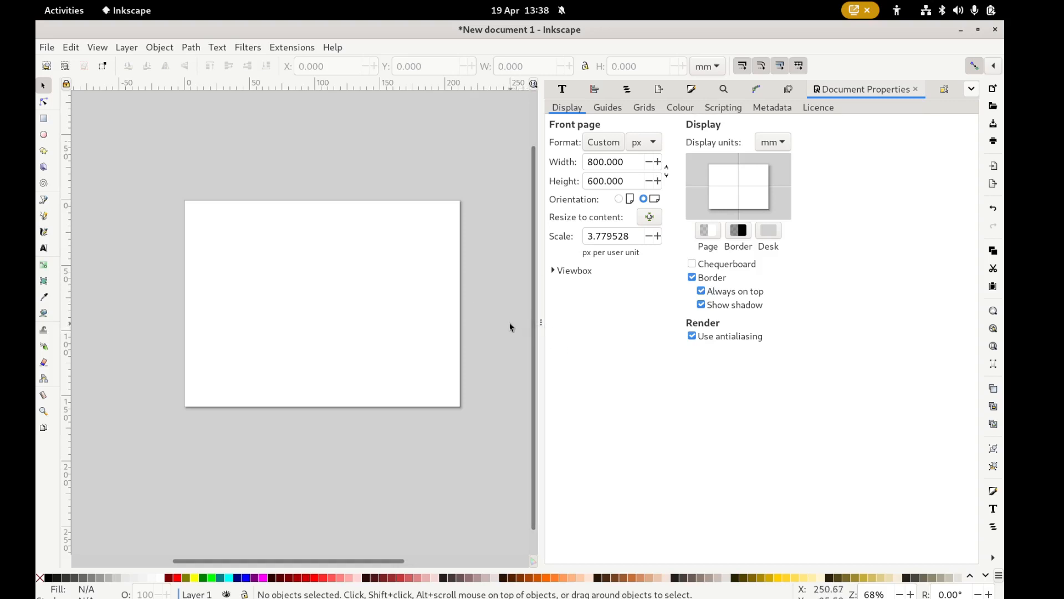
pyautogui.moveTo(508, 322); pyautogui.dragTo(501, 343)
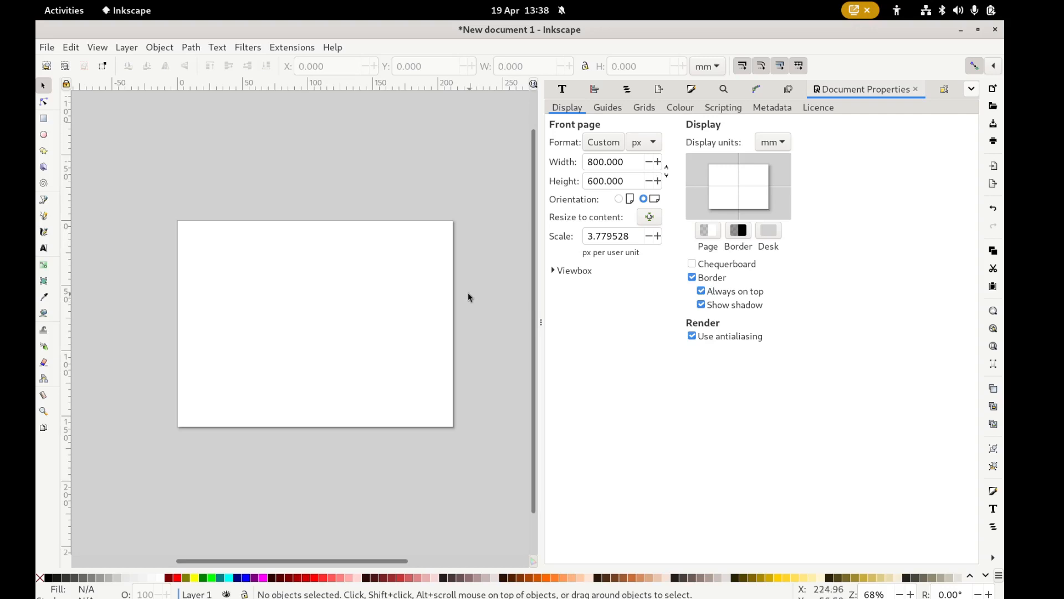
pyautogui.click(706, 230)
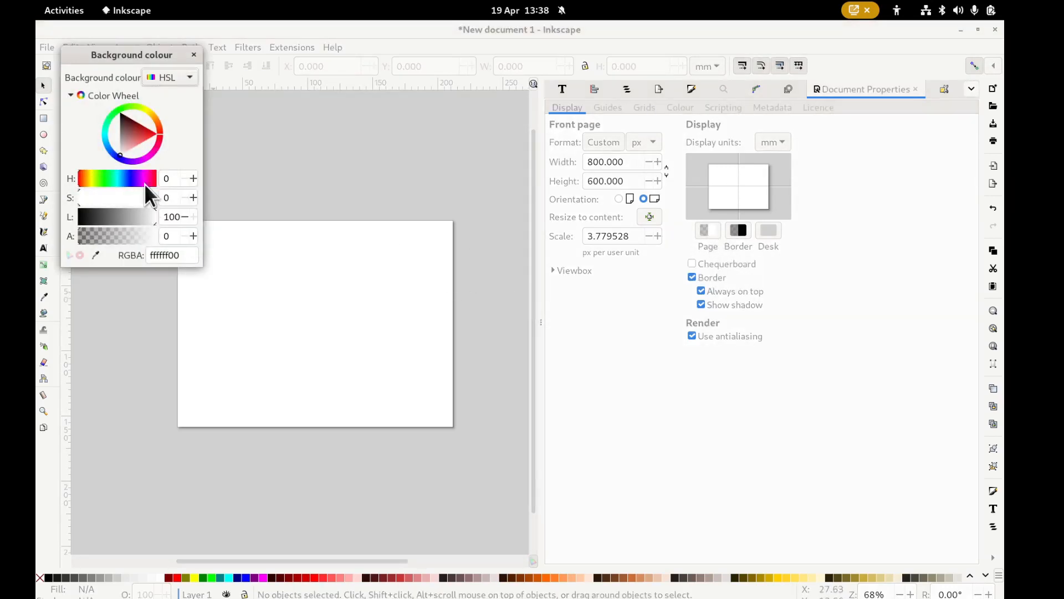
pyautogui.click(203, 273)
pyautogui.moveTo(202, 267); pyautogui.dragTo(257, 300)
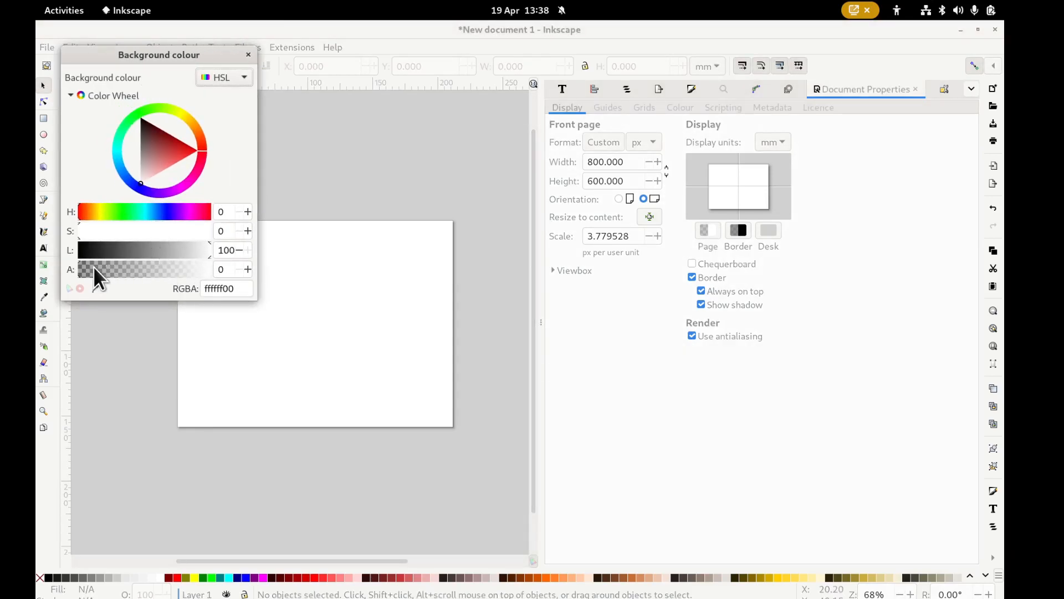
pyautogui.moveTo(94, 266); pyautogui.dragTo(204, 274)
pyautogui.click(248, 55)
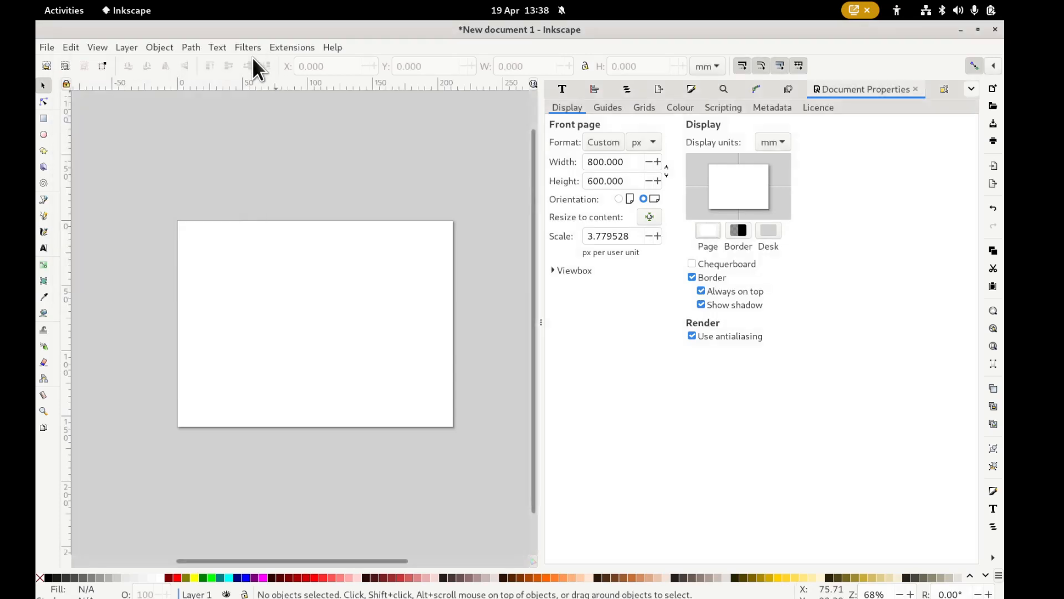
# Collapse the document properties panel and centre the page in the enlarged canvas
pyautogui.scroll(2, 476, 290)
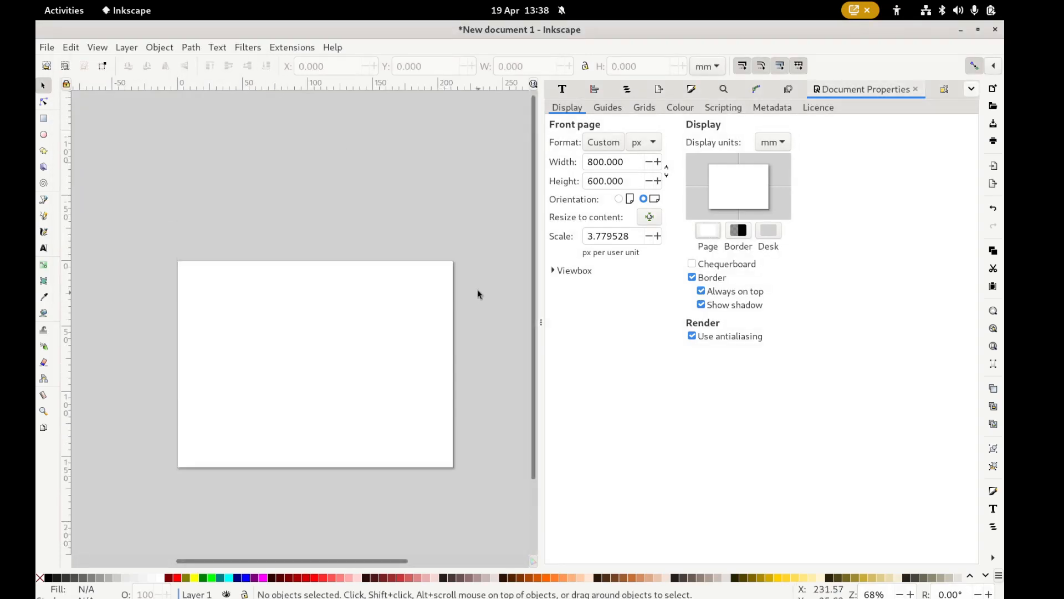
pyautogui.moveTo(477, 290); pyautogui.dragTo(452, 254)
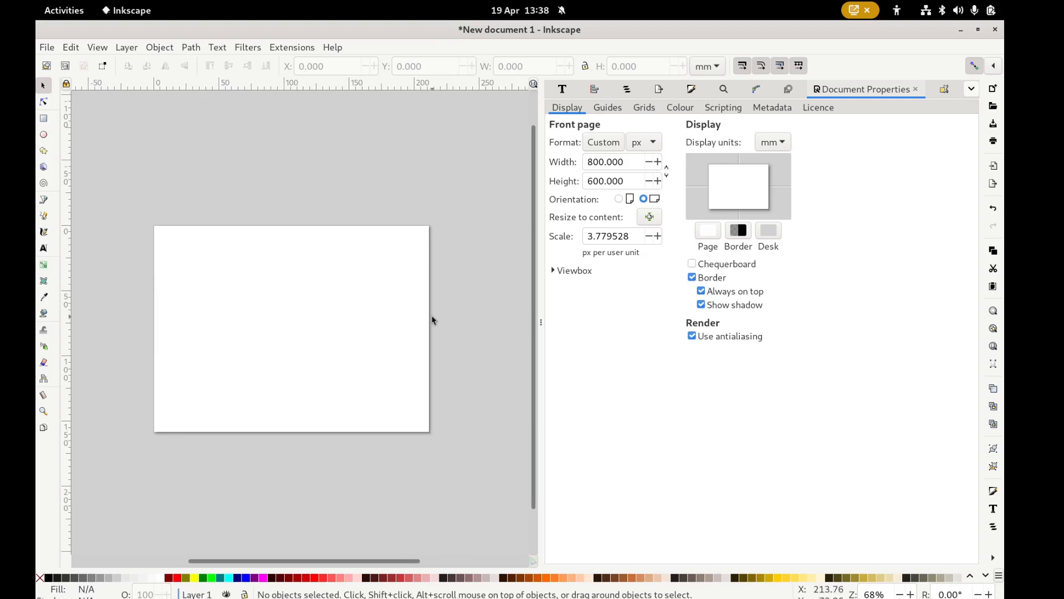
pyautogui.click(541, 322)
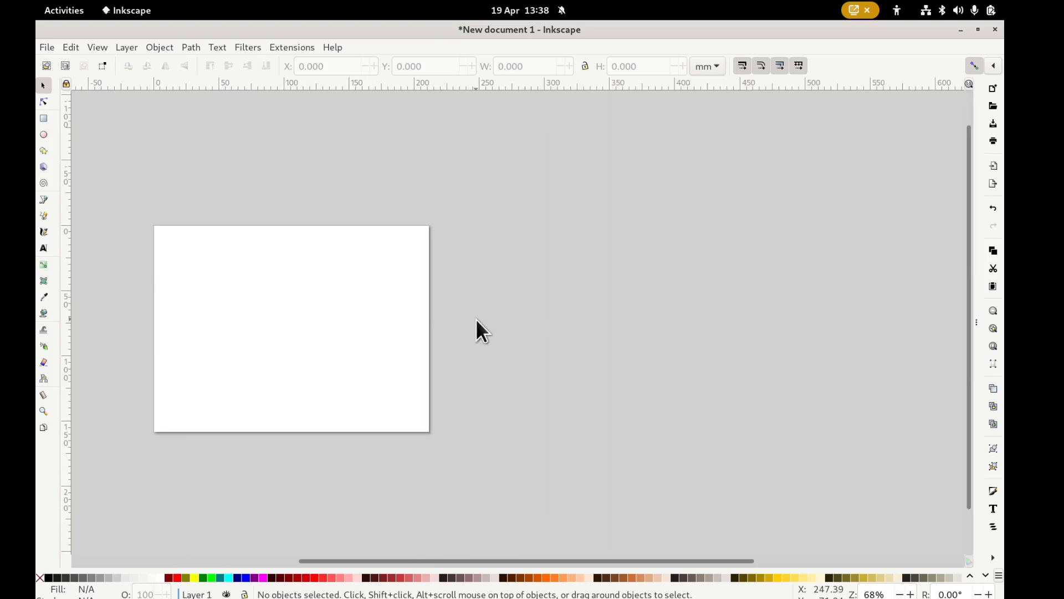
pyautogui.moveTo(475, 326); pyautogui.dragTo(630, 337)
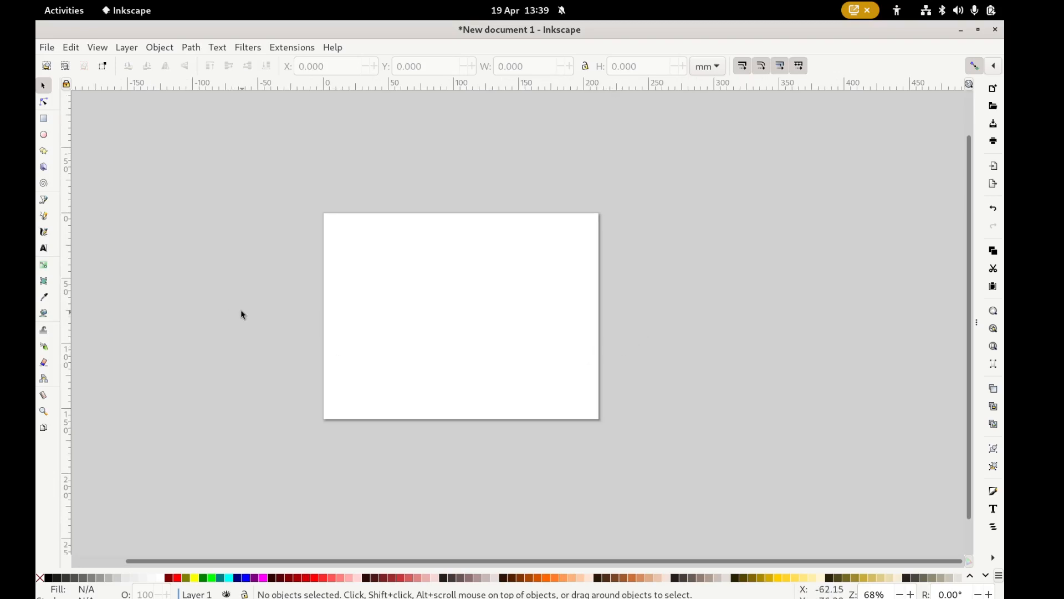
# Add the black text "Press space bar to continue" in the lower part of the page
pyautogui.click(44, 248)
pyautogui.click(390, 363)
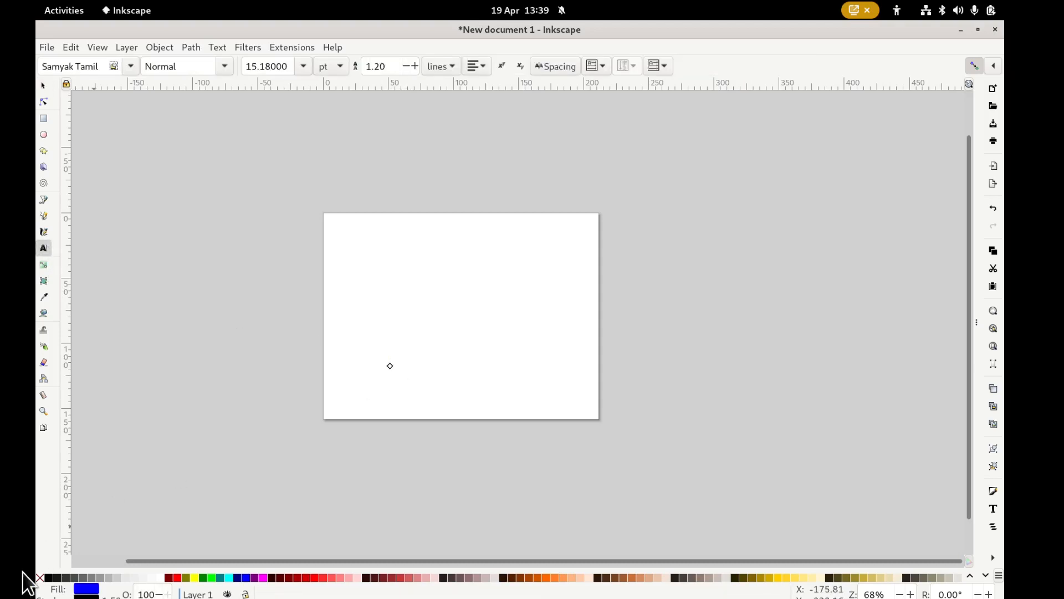
pyautogui.click(49, 577)
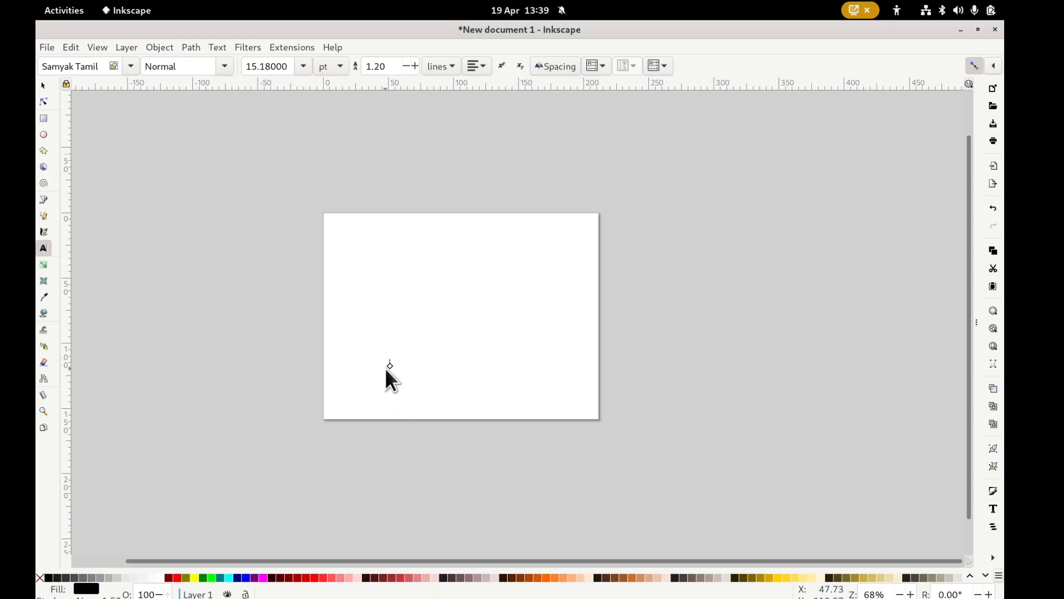
pyautogui.click(399, 390)
pyautogui.write('Press')
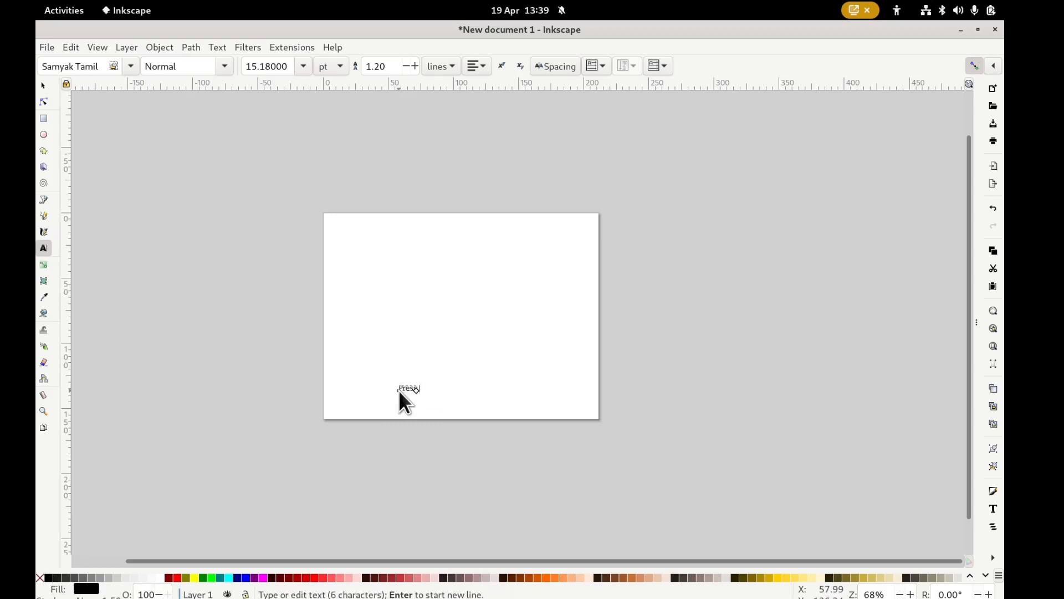
pyautogui.write(' space bar to ')
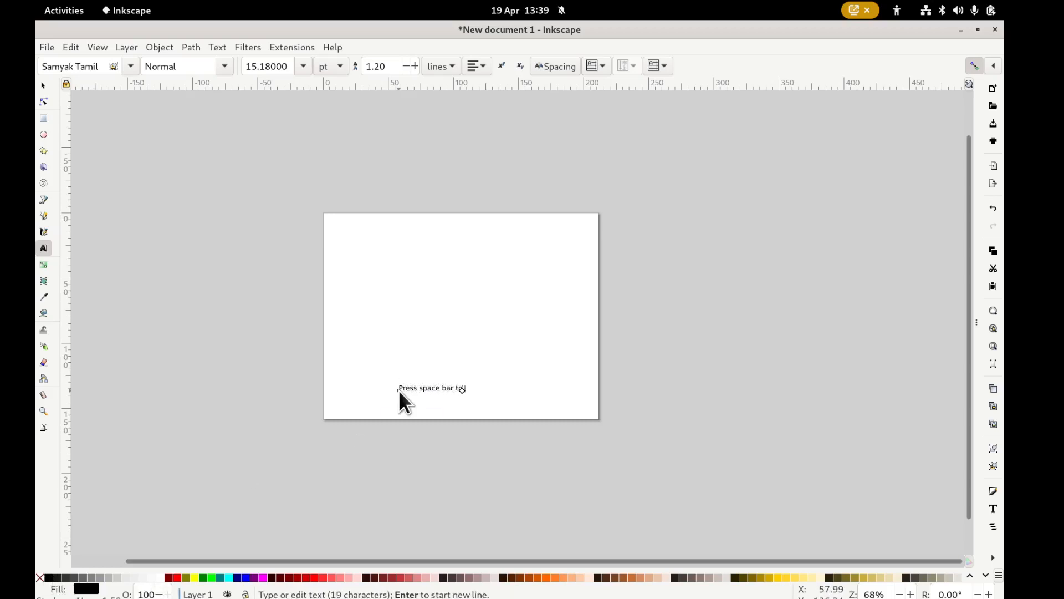
pyautogui.write('continue')
# Reposition the "Press space bar to continue" text up and left to about X 31.4 mm, Y 114.9 mm
pyautogui.click(43, 85)
pyautogui.moveTo(458, 390); pyautogui.dragTo(407, 363)
pyautogui.click(521, 400)
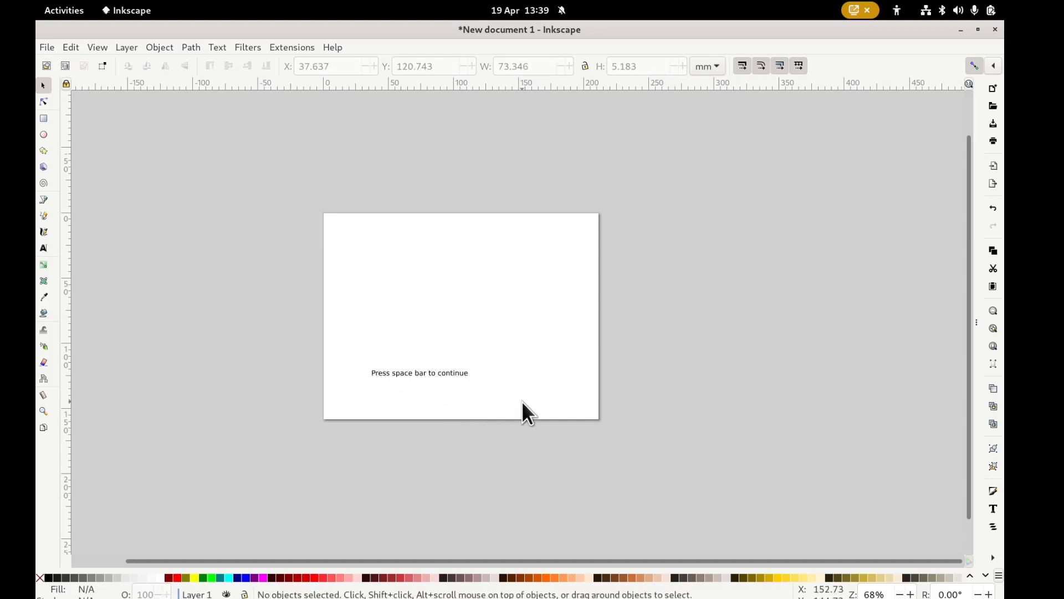
pyautogui.press('5')
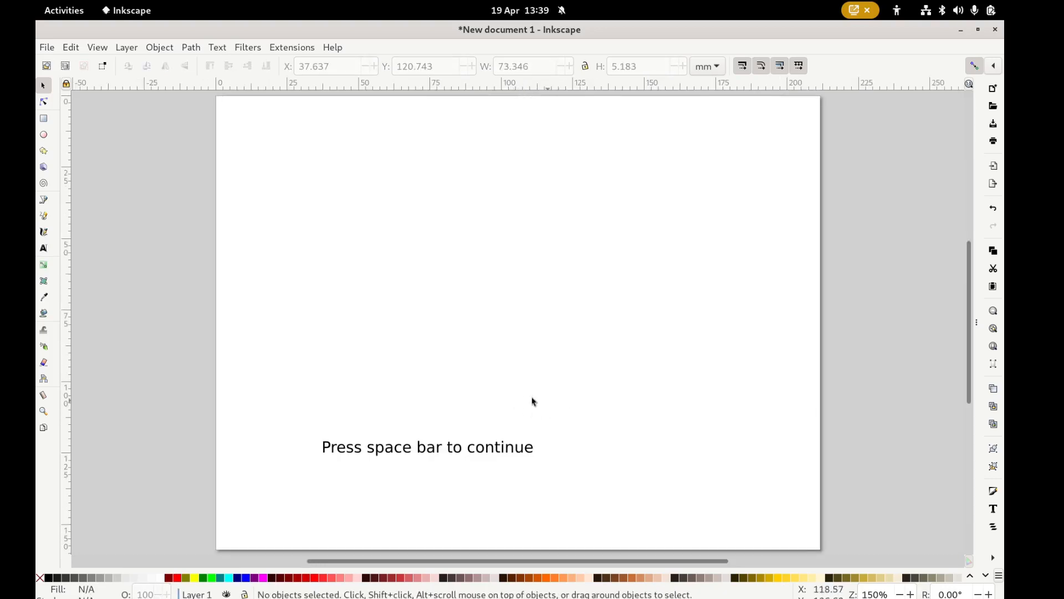
pyautogui.moveTo(505, 444); pyautogui.dragTo(491, 434)
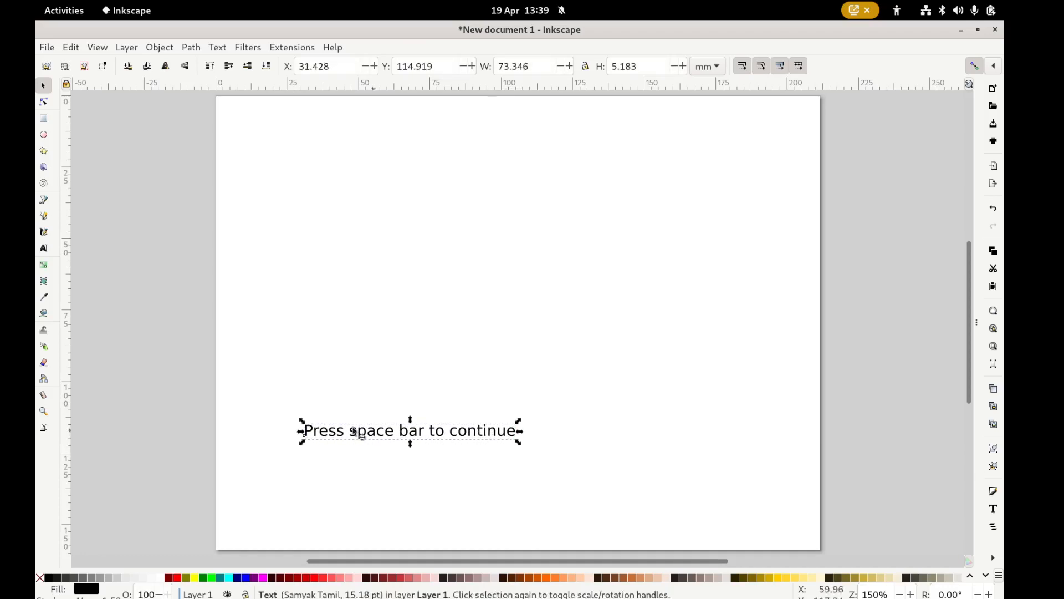
# Add a separate text object reading "Instructions" in the upper part of the page
pyautogui.click(44, 248)
pyautogui.click(368, 185)
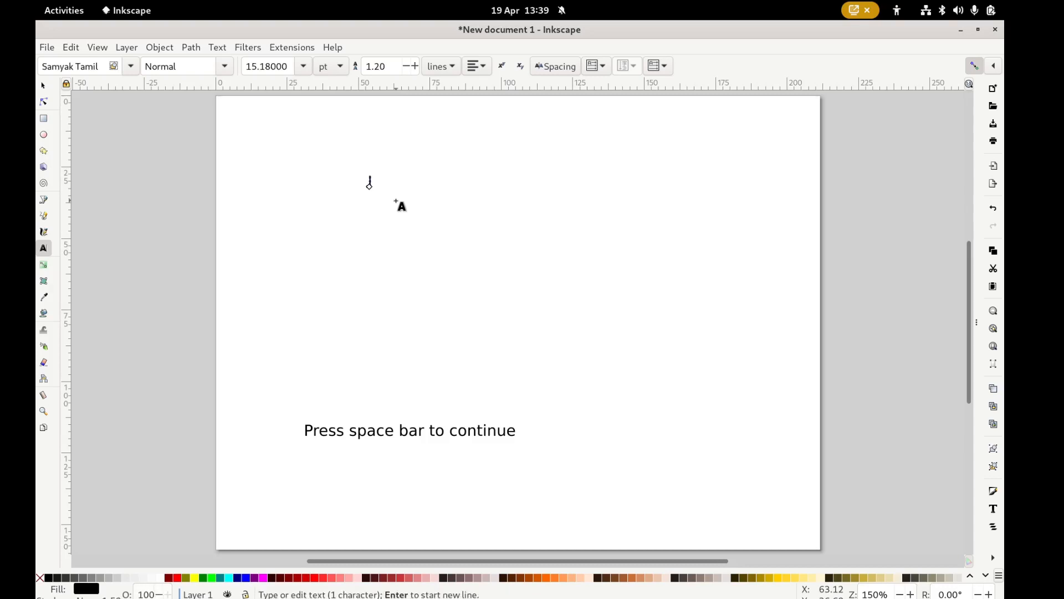
pyautogui.write('Instructions')
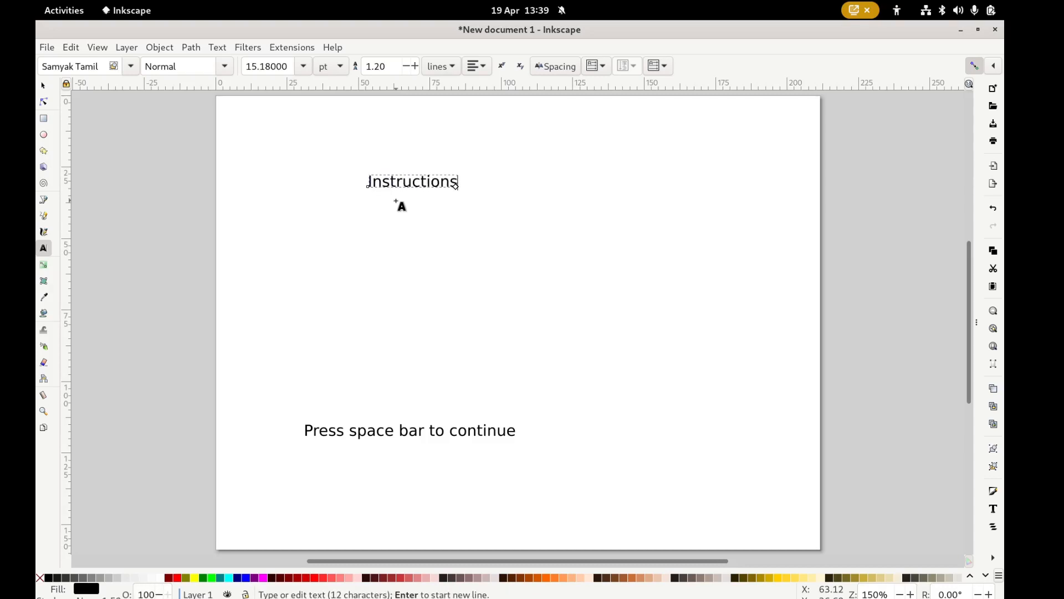
# Move the "Instructions" heading to the page's top-left corner and scale it proportionally to about 195 mm wide
pyautogui.click(44, 86)
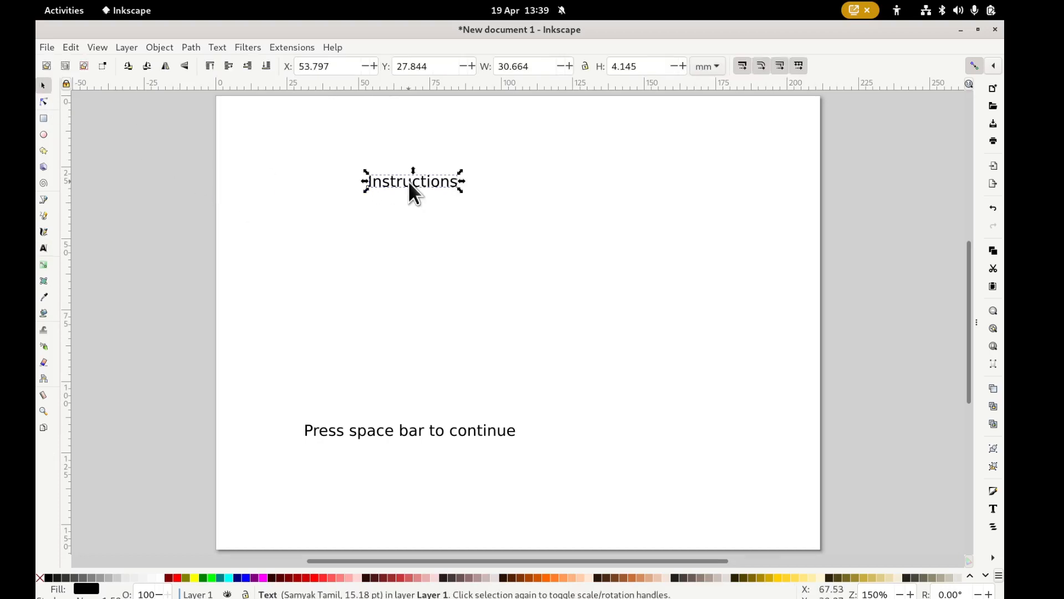
pyautogui.moveTo(409, 183); pyautogui.dragTo(274, 121)
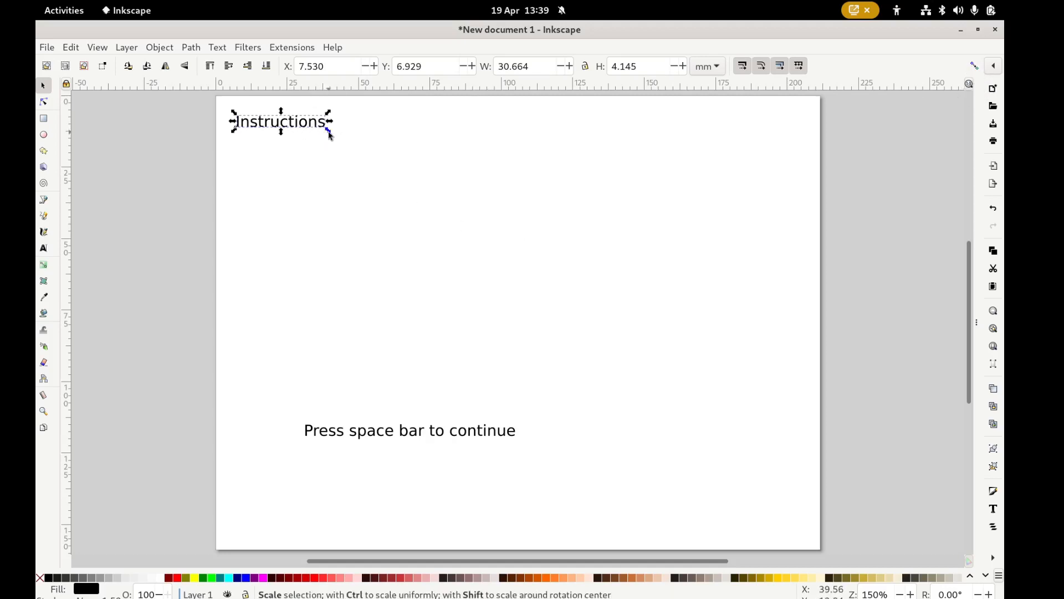
pyautogui.press('ctrl')
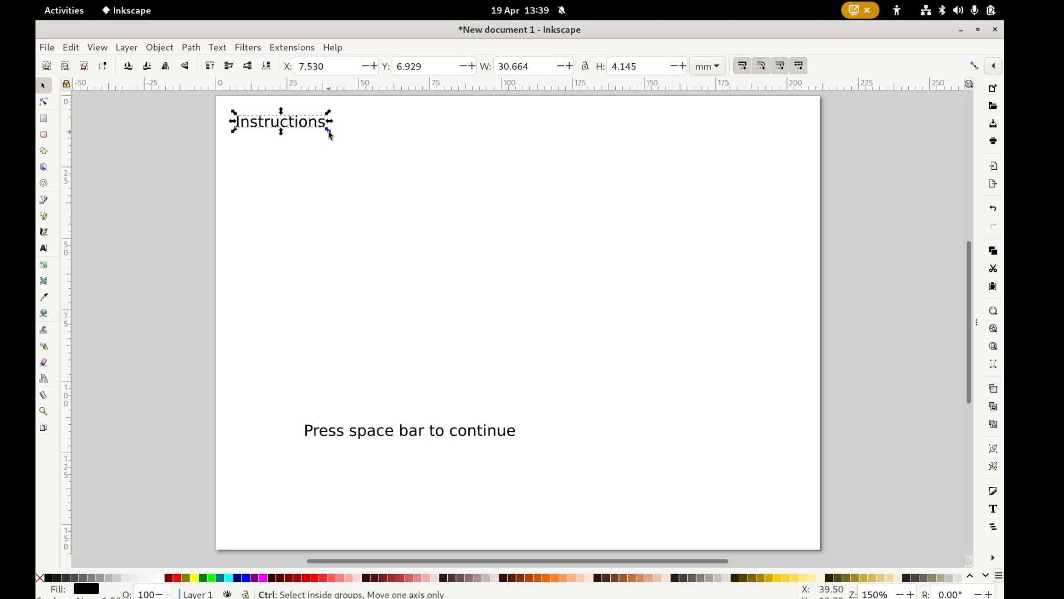
pyautogui.moveTo(329, 134); pyautogui.dragTo(796, 317)
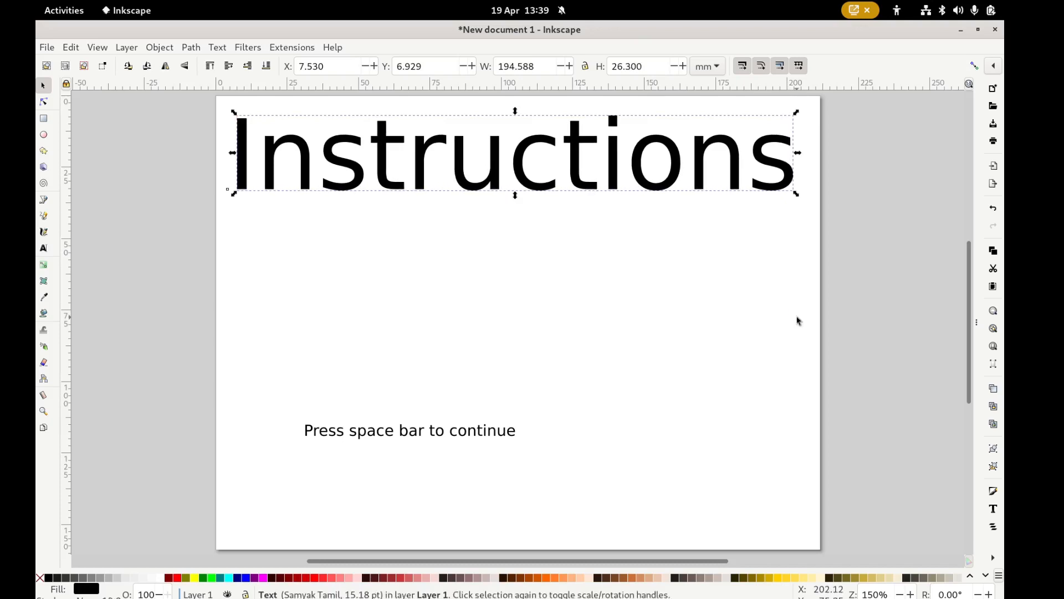
pyautogui.click(609, 232)
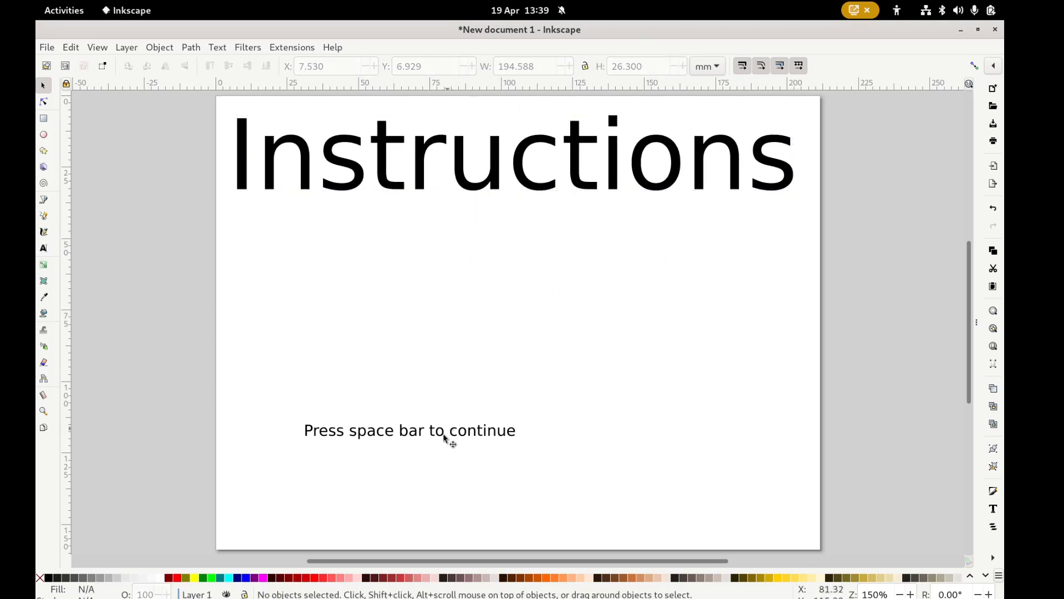
# Enlarge the "Press space bar to continue" text proportionally to about 112 mm wide and centre it near the page's bottom edge
pyautogui.moveTo(453, 440); pyautogui.dragTo(519, 468)
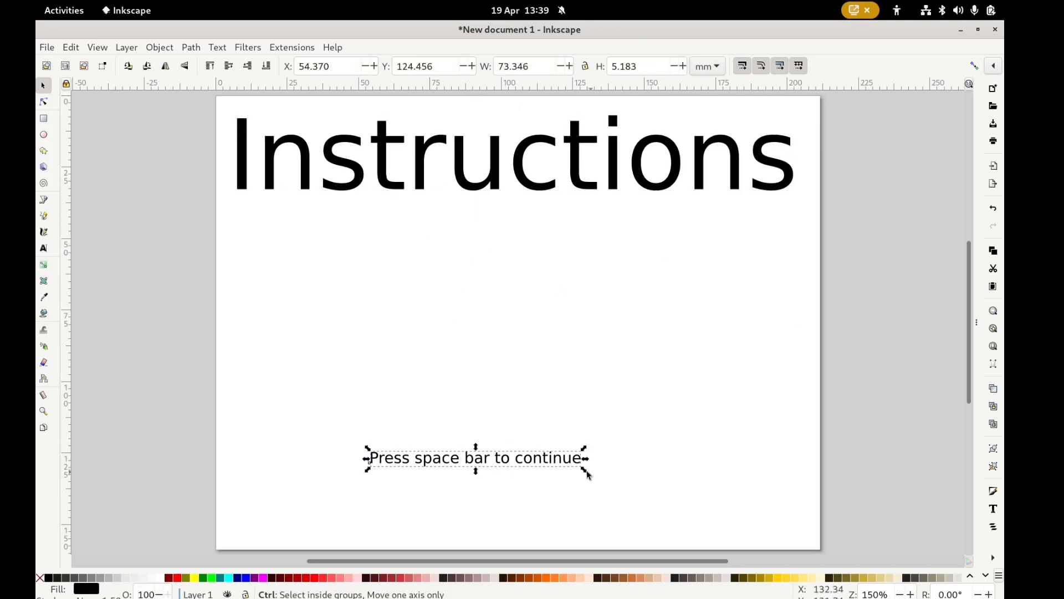
pyautogui.moveTo(587, 471); pyautogui.dragTo(692, 529)
pyautogui.moveTo(652, 462); pyautogui.dragTo(639, 517)
pyautogui.click(625, 449)
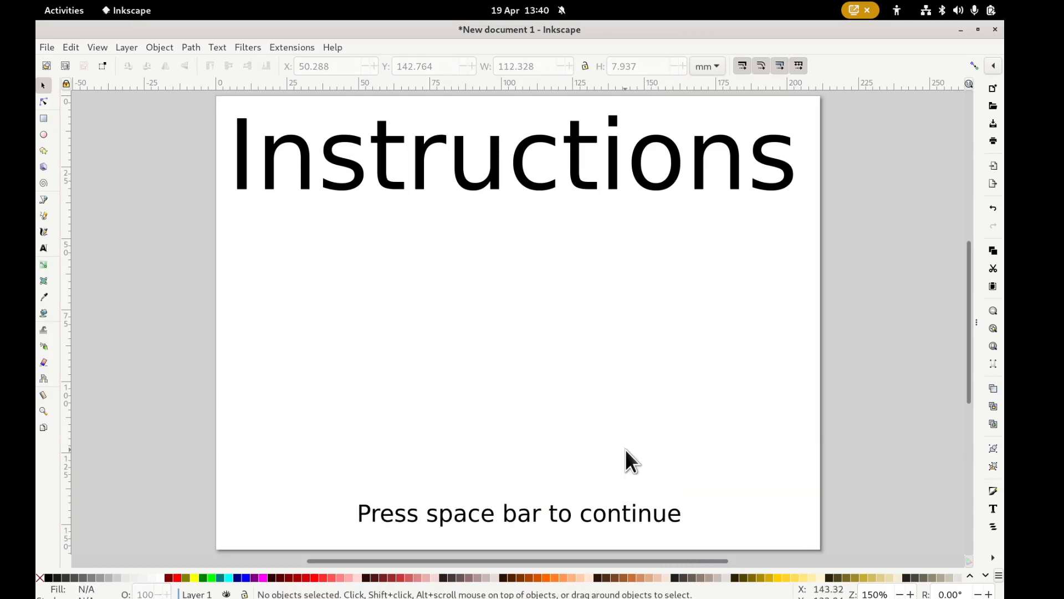
# Create an empty flowed text frame spanning the space between the "Instructions" heading and the continue prompt
pyautogui.click(44, 248)
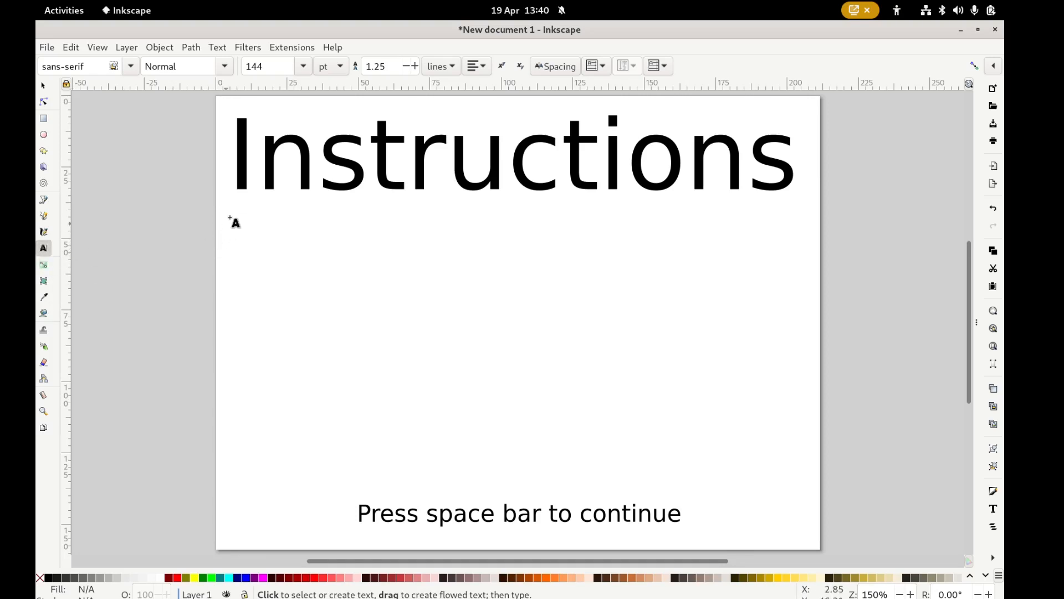
pyautogui.moveTo(260, 263); pyautogui.dragTo(805, 484)
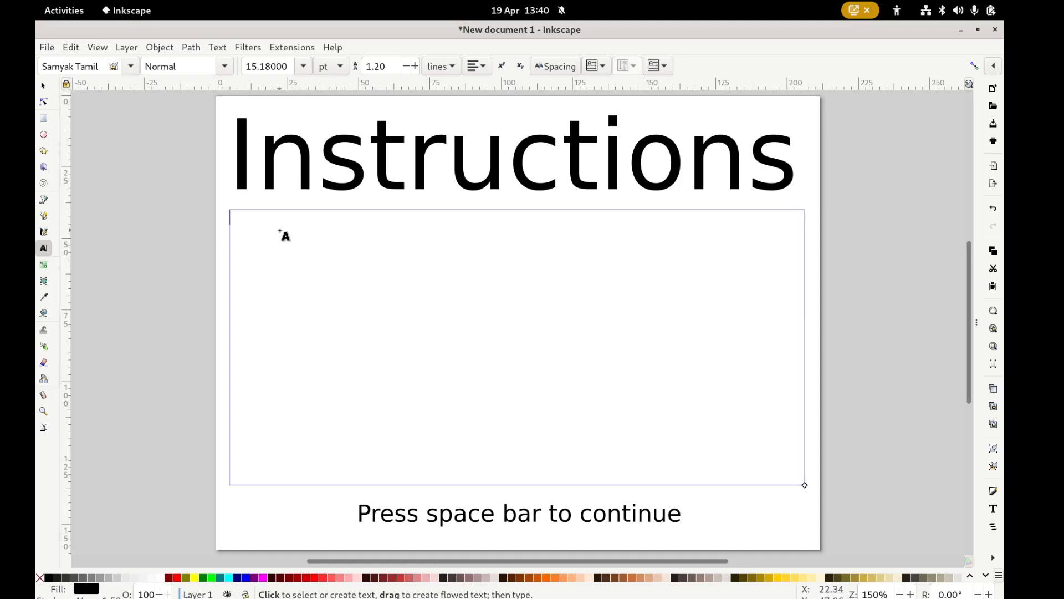
pyautogui.write('W')
pyautogui.press('BackSpace')
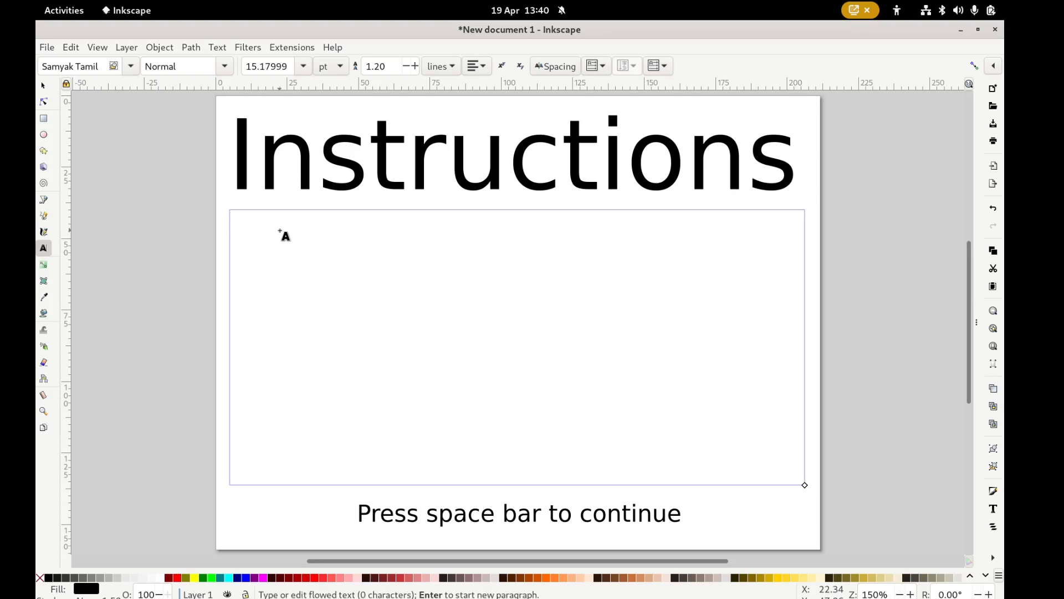
# Enter "In this task, you will see words." as the first line of the flowed text frame
pyautogui.write('In this task, y')
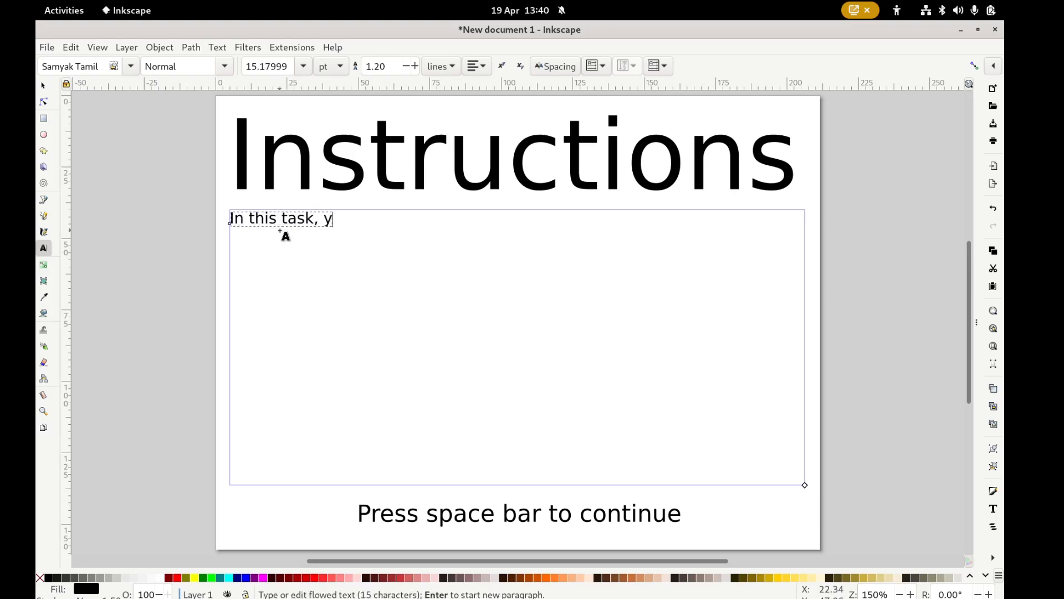
pyautogui.write('ou will see w')
pyautogui.press('BackSpace')
pyautogui.write('see workd')
pyautogui.press('BackSpace')
pyautogui.press('BackSpace')
pyautogui.write('ds.')
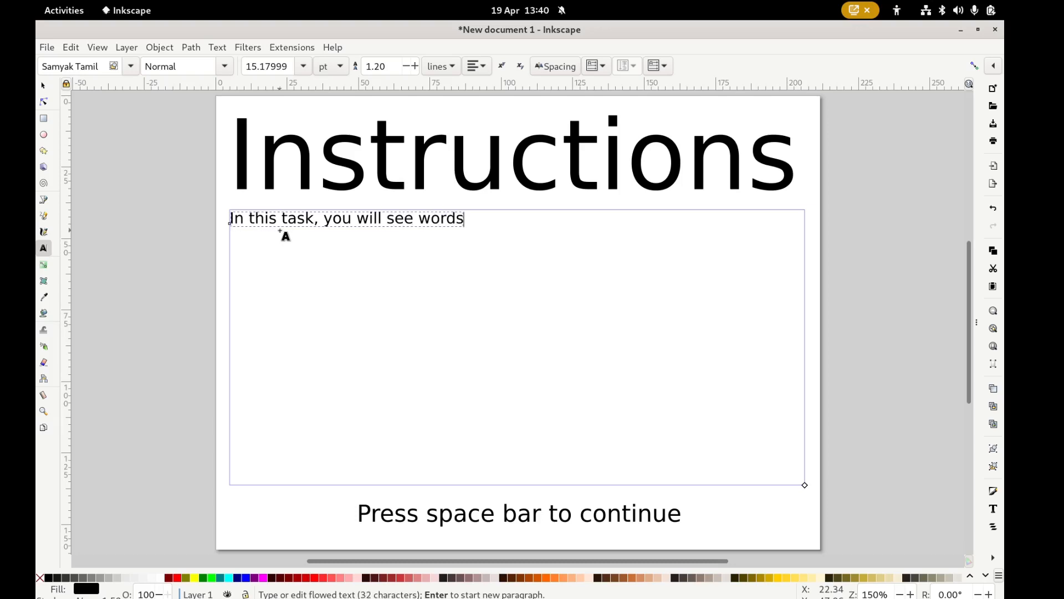
# Add a second paragraph after a blank line, reading "Respond to the ink color of the words, not the meaning"
pyautogui.press('Return')
pyautogui.press('Return')
pyautogui.write('Response')
pyautogui.press('BackSpace')
pyautogui.press('BackSpace')
pyautogui.write('d to the ink co')
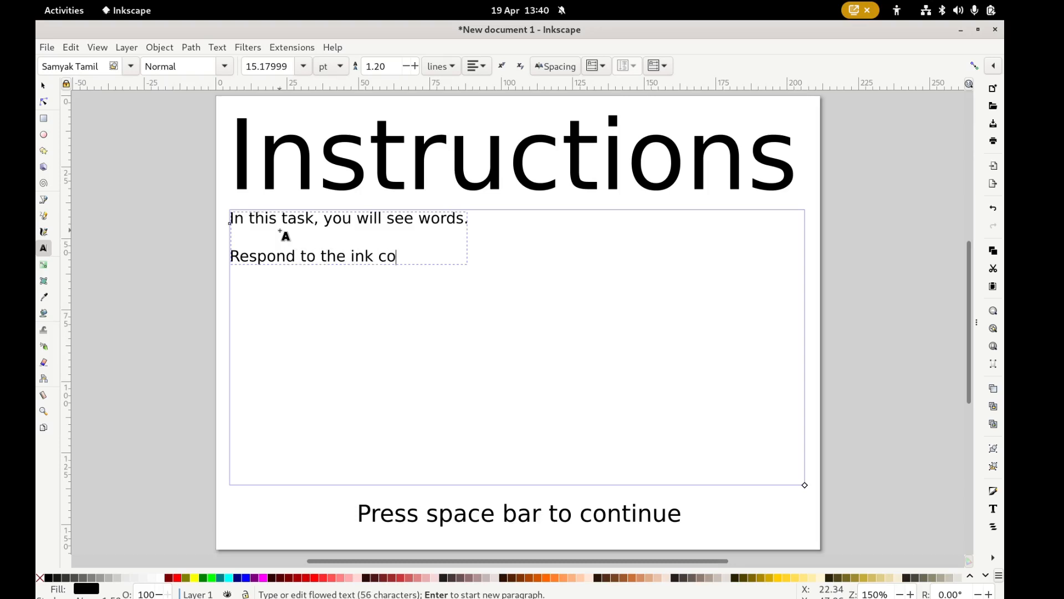
pyautogui.write('lor of the words')
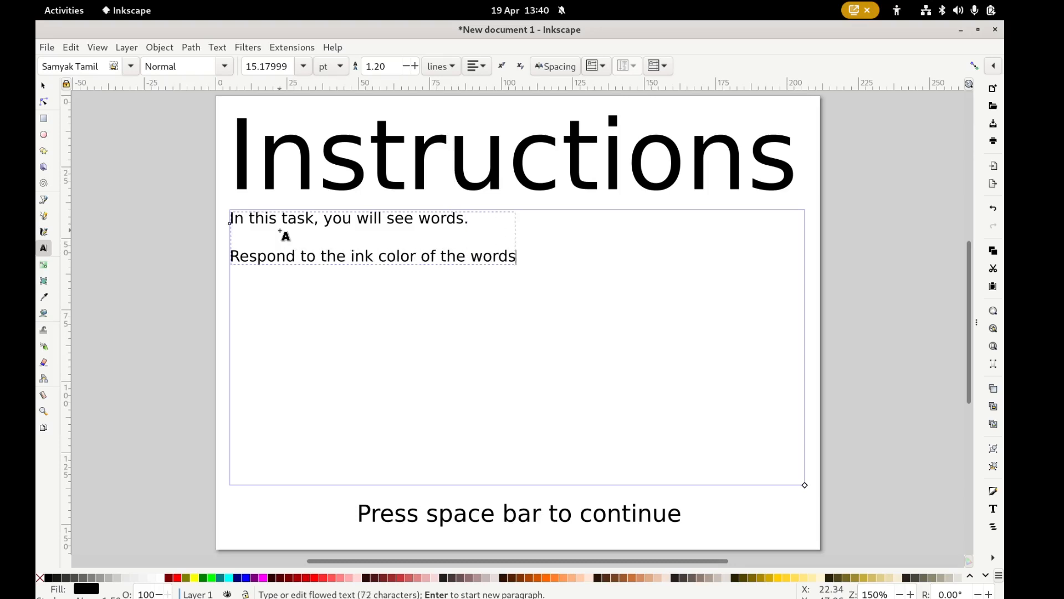
pyautogui.write(', not the meaning')
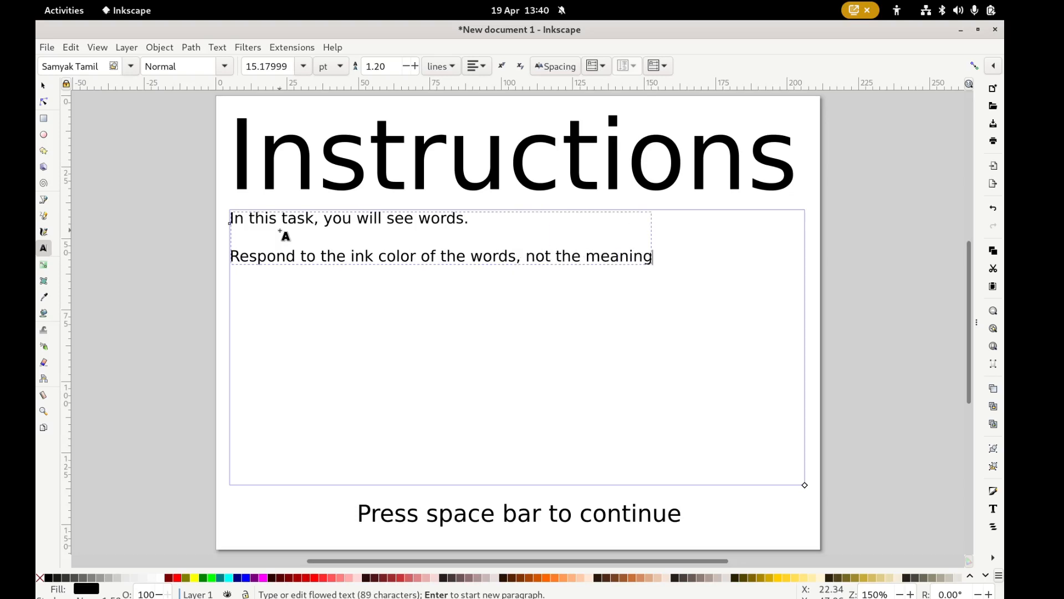
# End the second paragraph with a period and, after a blank line, add "If the ink color is red, press R"
pyautogui.write('.  If the ink color is r')
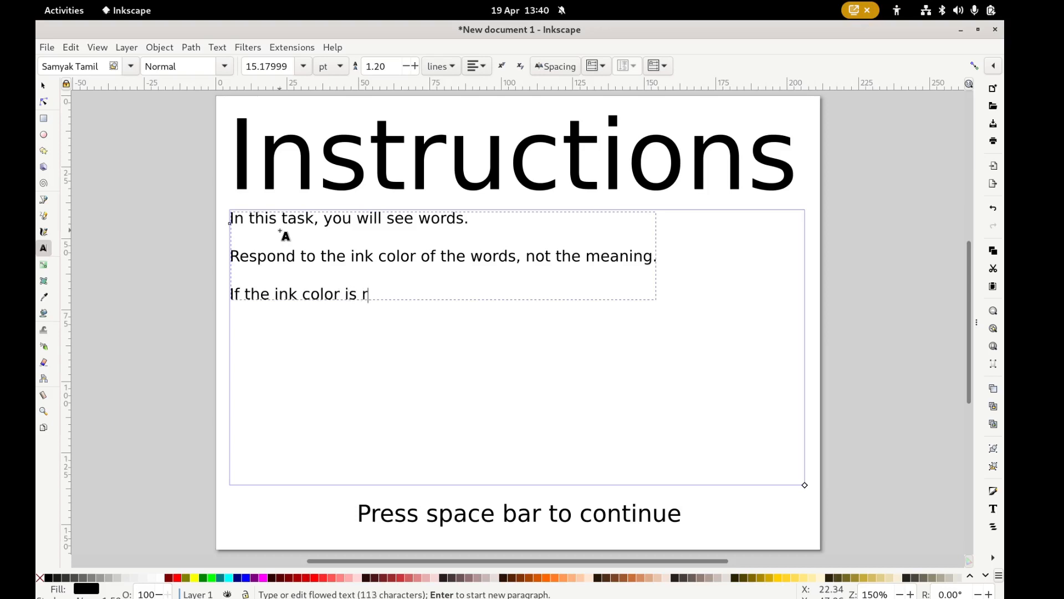
pyautogui.write('ed, press R')
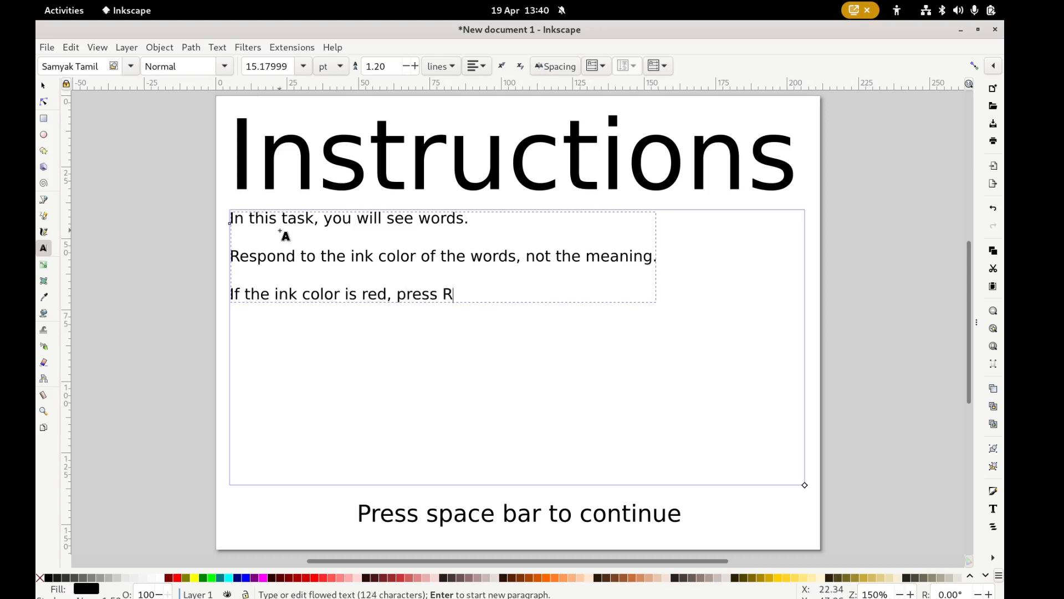